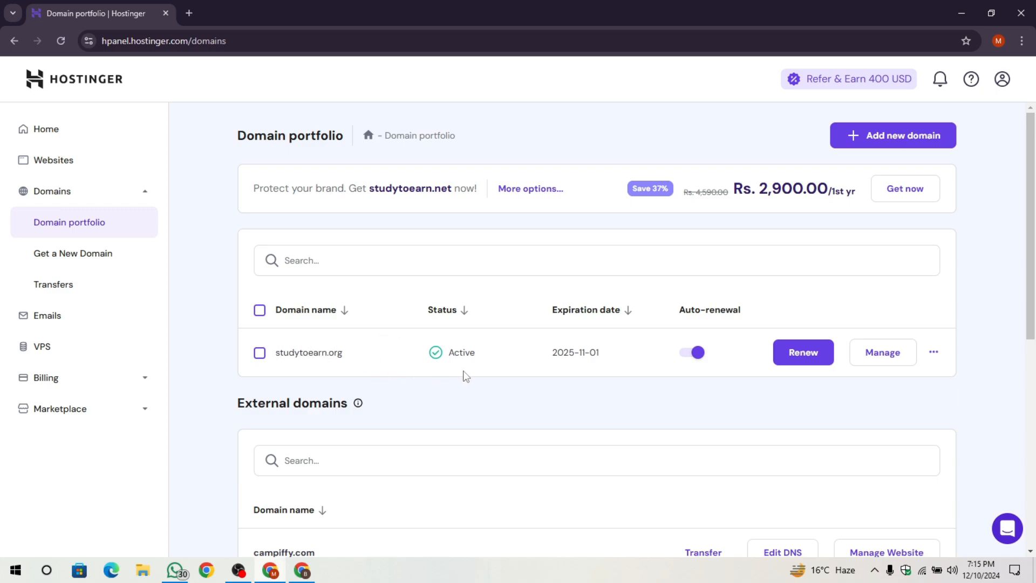
- Switch to the browser window with the Business Web Hosting account and start adding a WordPress website to that plan
{"action": "left_click", "coordinate": [301, 570]}
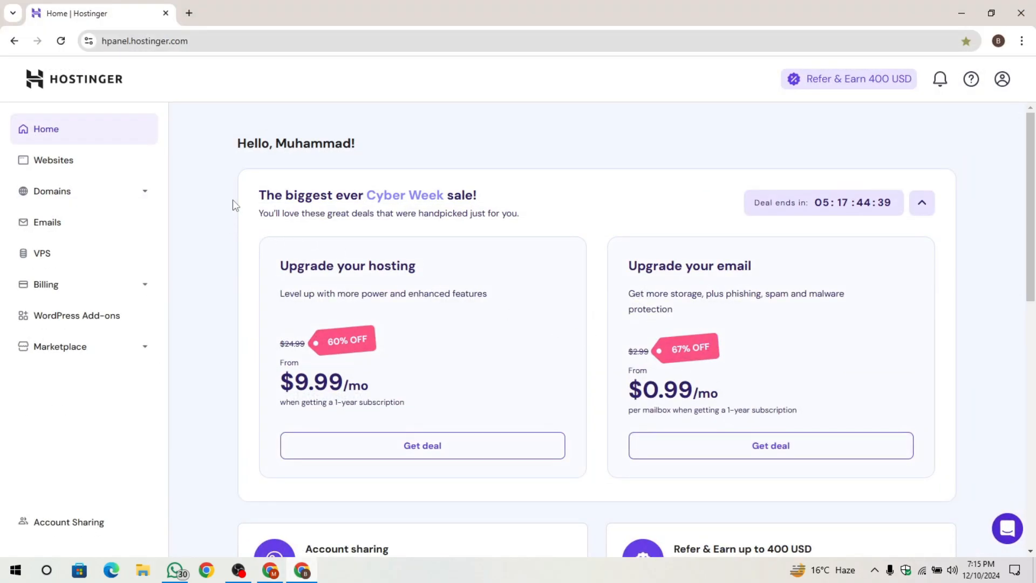
{"action": "left_click", "coordinate": [111, 171]}
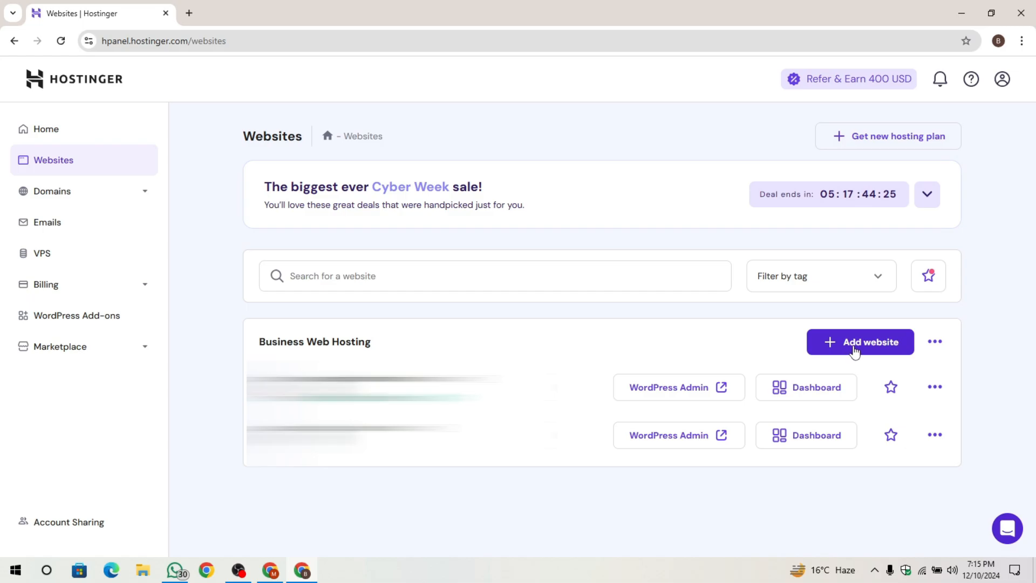
{"action": "left_click", "coordinate": [851, 351]}
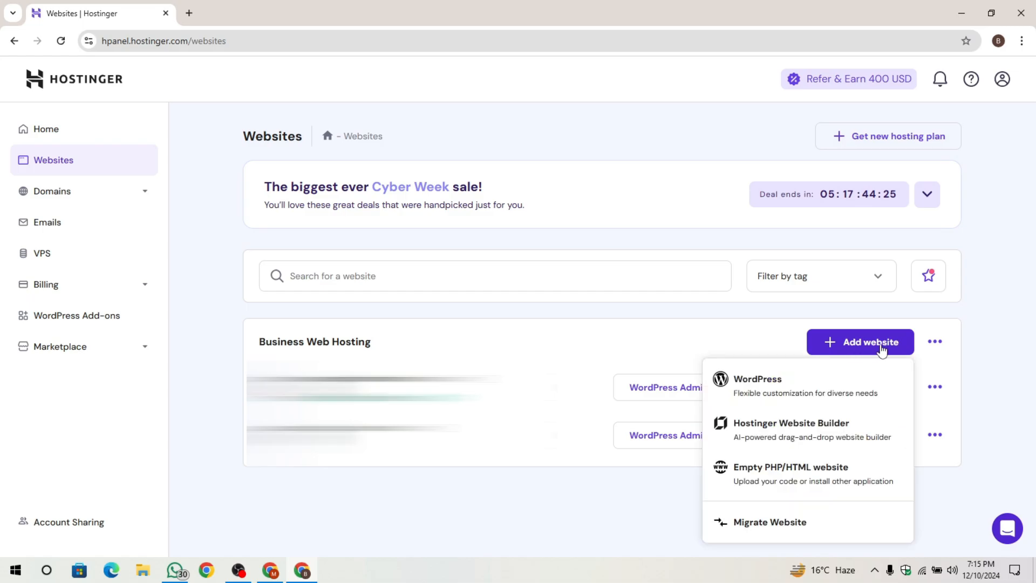
{"action": "left_click", "coordinate": [777, 390]}
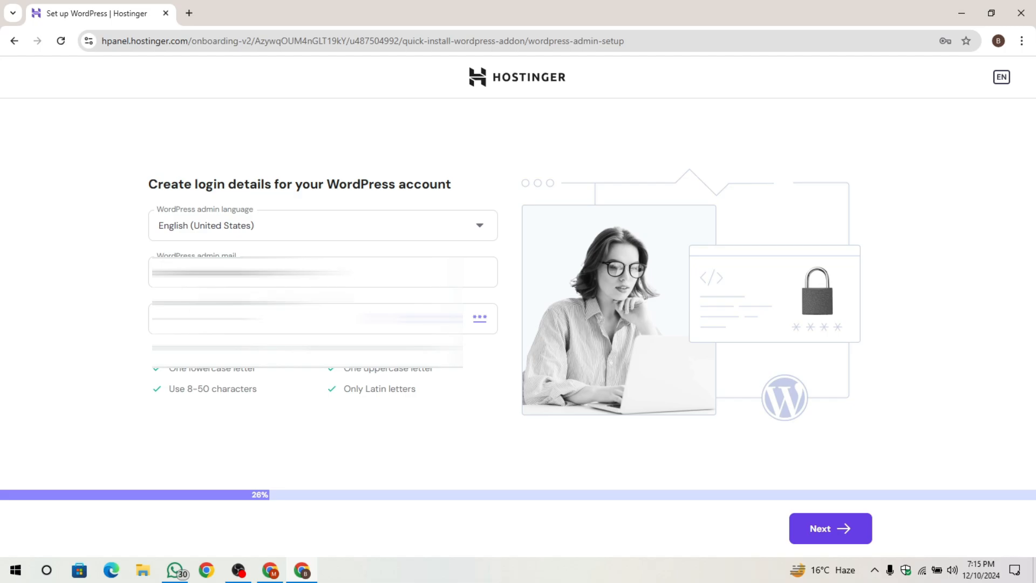
- Replace the WordPress admin e-mail, enter the administrator password, and submit the login details
{"action": "left_click_drag", "start_coordinate": [330, 272], "coordinate": [14, 266]}
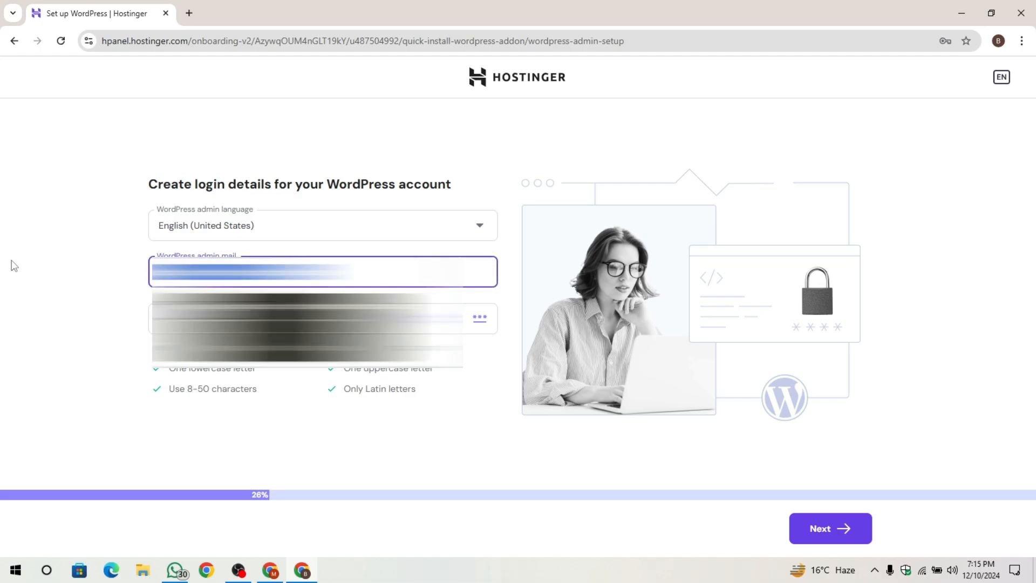
{"action": "key", "text": "BackSpace"}
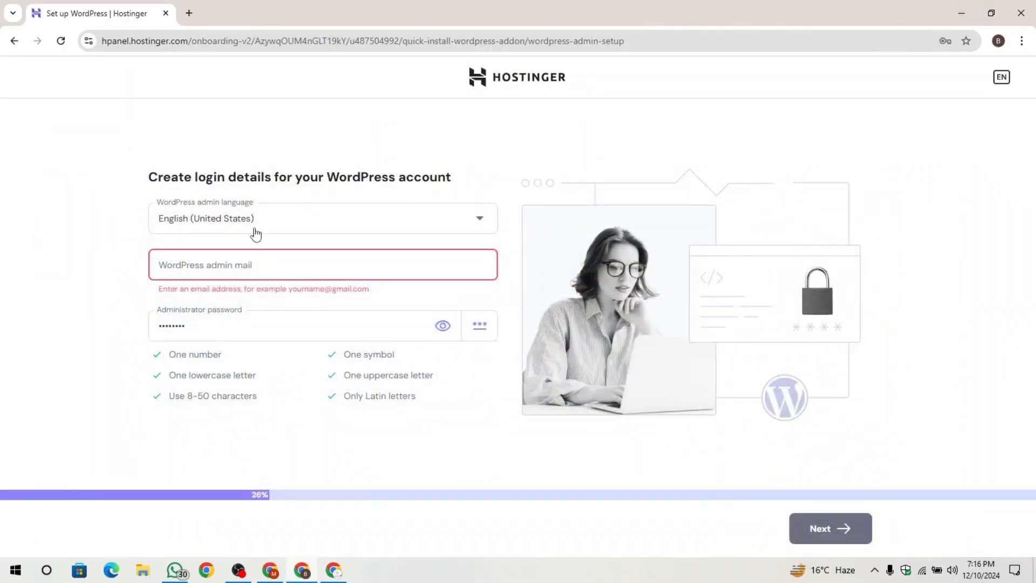
{"action": "left_click", "coordinate": [244, 260]}
{"action": "key", "text": "ctrl+v"}
{"action": "left_click_drag", "start_coordinate": [230, 325], "coordinate": [117, 325]}
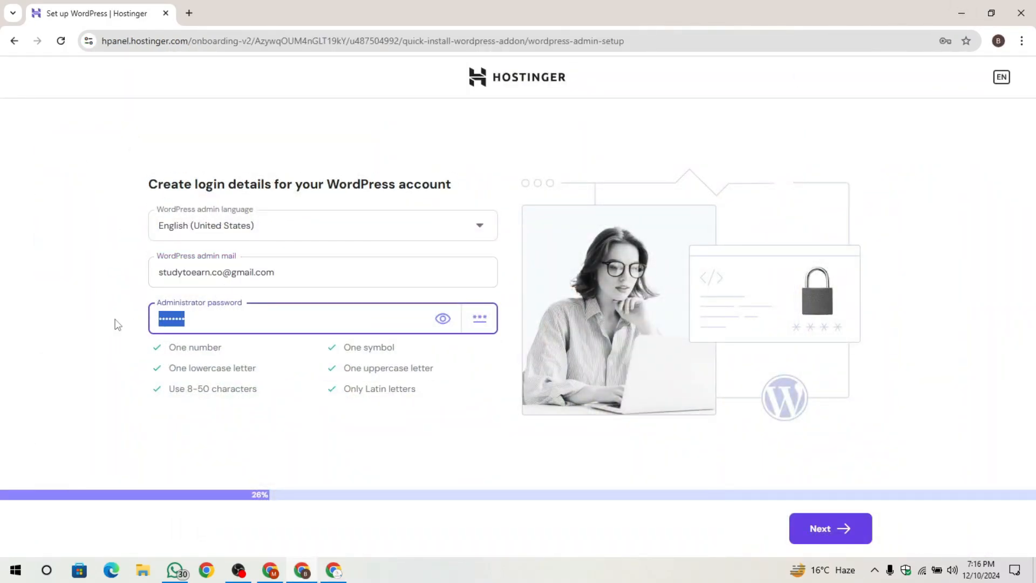
{"action": "type", "text": "•••••"}
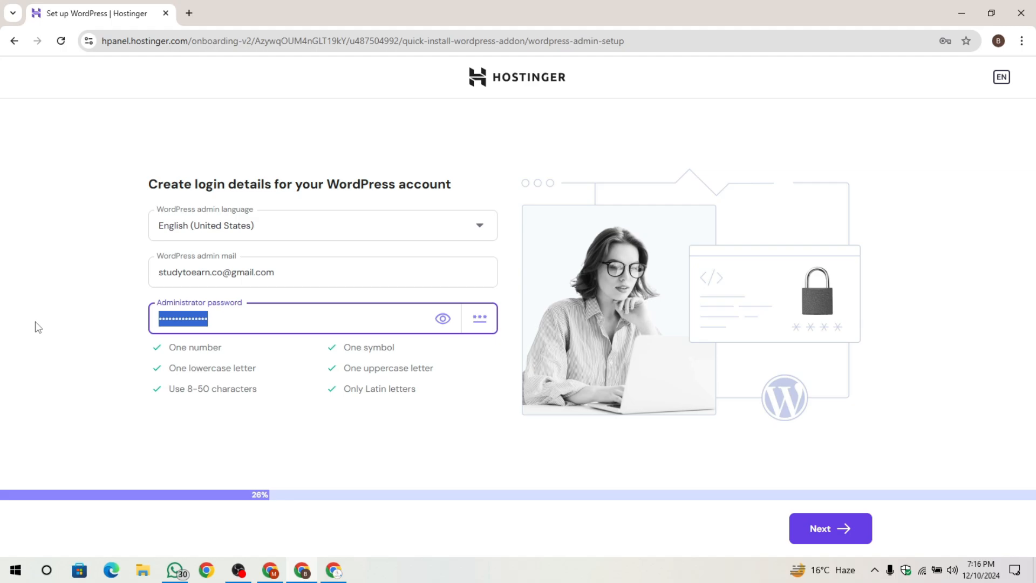
{"action": "left_click", "coordinate": [34, 322]}
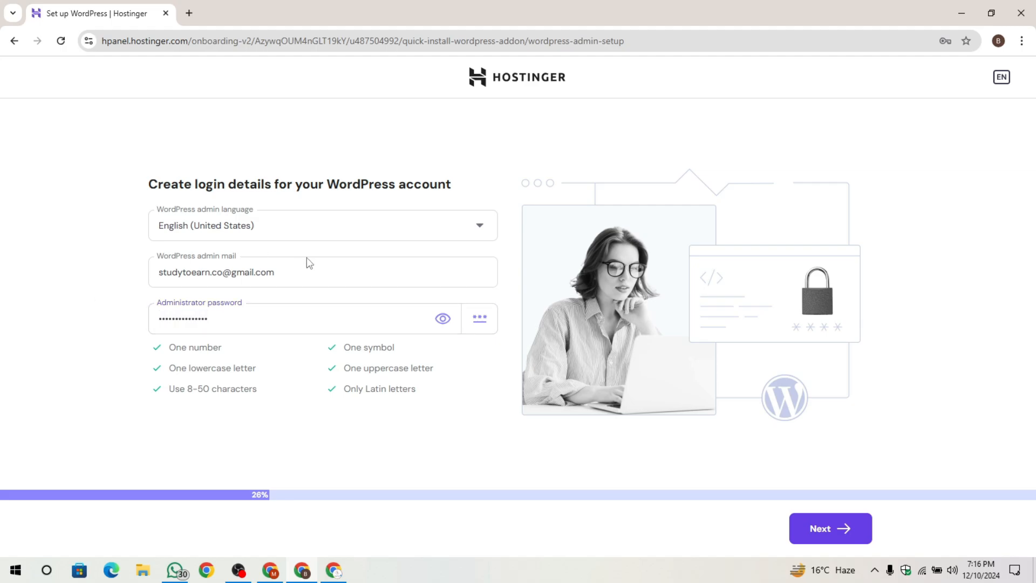
{"action": "left_click", "coordinate": [832, 528]}
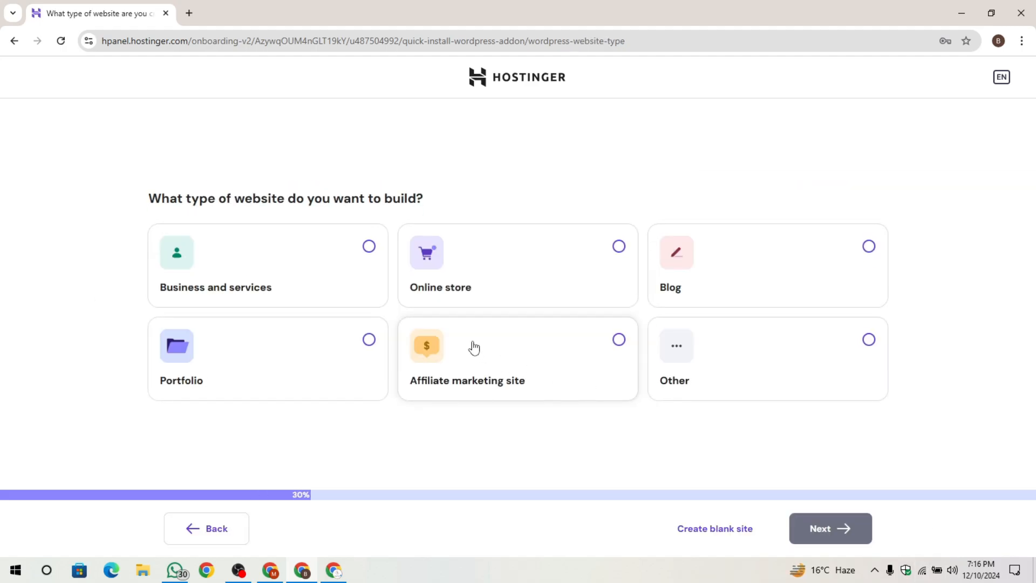
- Set the website type to Blog and choose to create a blank site
{"action": "left_click", "coordinate": [800, 287]}
{"action": "left_click", "coordinate": [834, 532]}
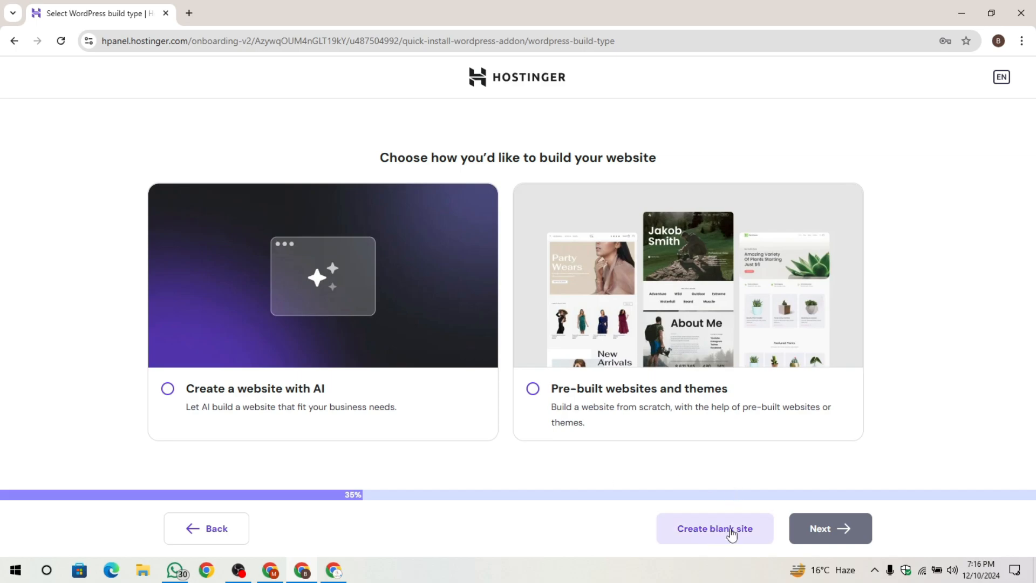
{"action": "left_click", "coordinate": [727, 538]}
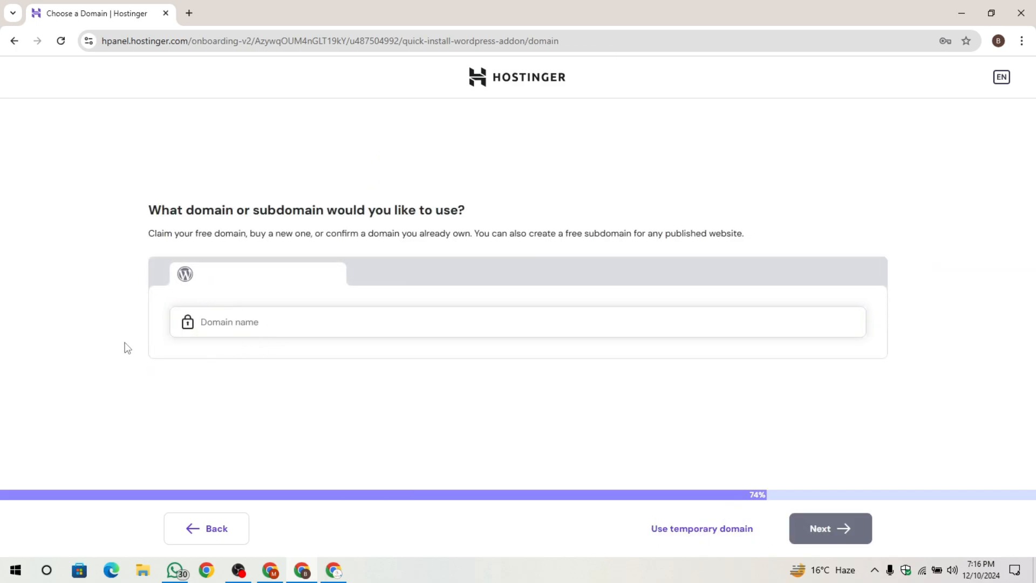
- Check the domain name in the other account's portfolio and select studytoearn.org as the new site's domain
{"action": "left_click", "coordinate": [281, 573]}
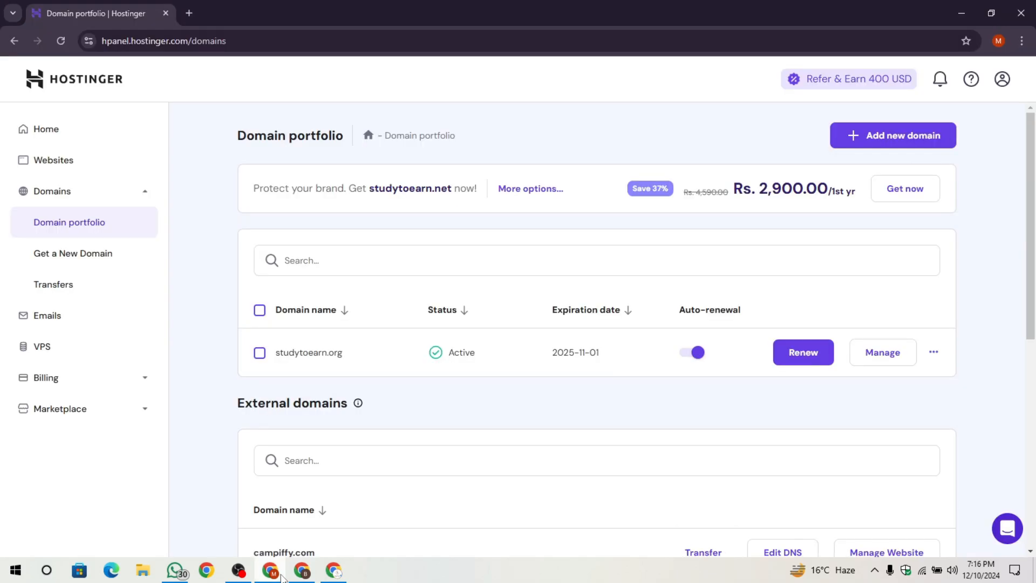
{"action": "left_click", "coordinate": [303, 573]}
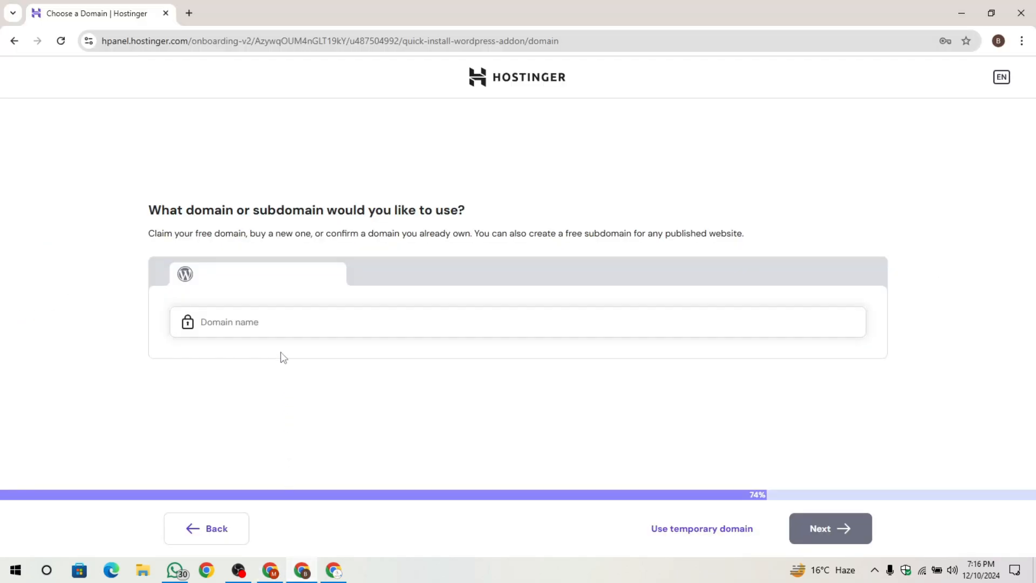
{"action": "left_click", "coordinate": [279, 324]}
{"action": "type", "text": "studytoearn.org"}
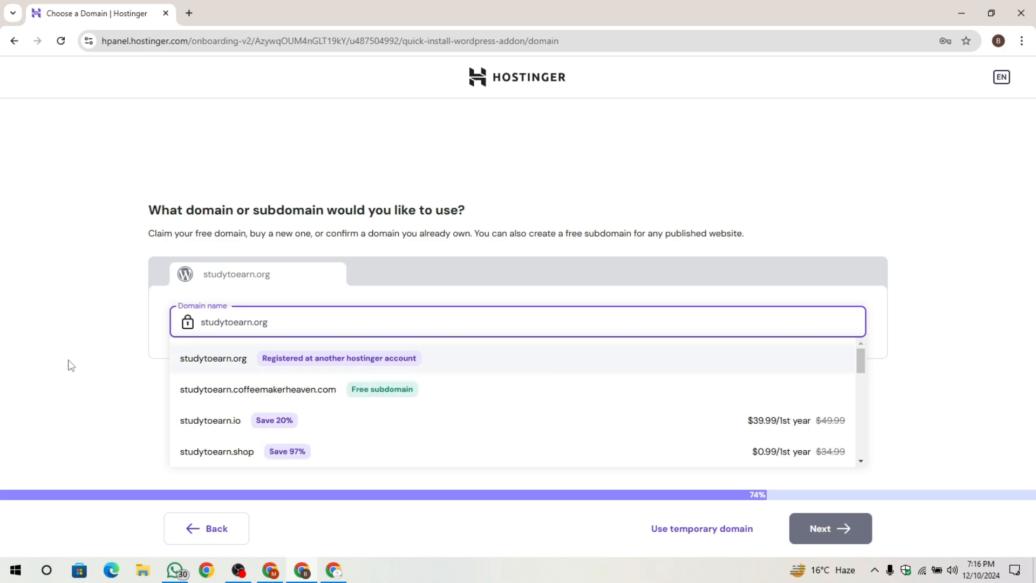
{"action": "left_click", "coordinate": [435, 364]}
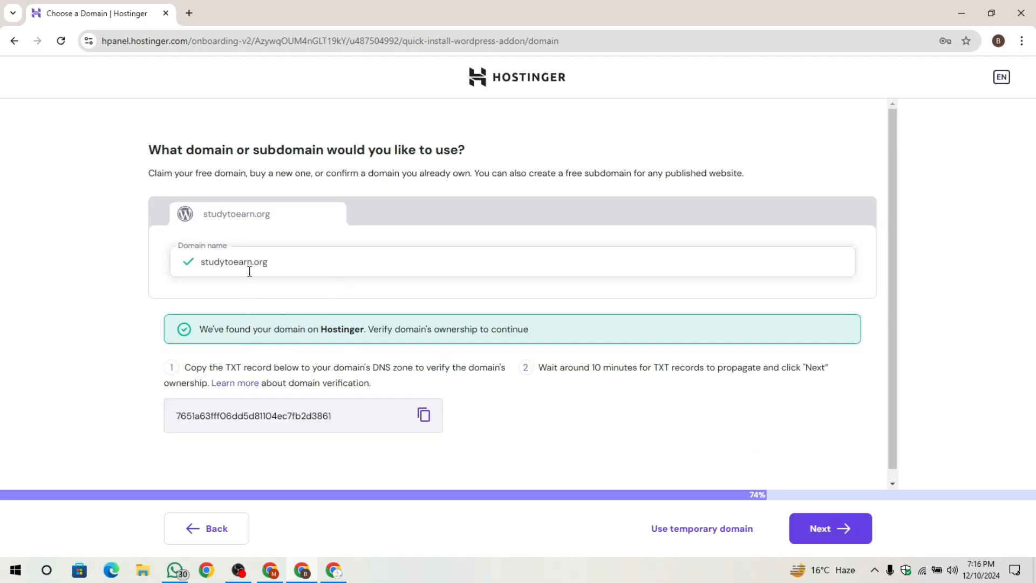
- Read the domain ownership instructions and copy the TXT verification record for studytoearn.org
{"action": "left_click_drag", "start_coordinate": [184, 367], "coordinate": [381, 389]}
{"action": "left_click", "coordinate": [413, 388]}
{"action": "left_click_drag", "start_coordinate": [183, 367], "coordinate": [352, 368]}
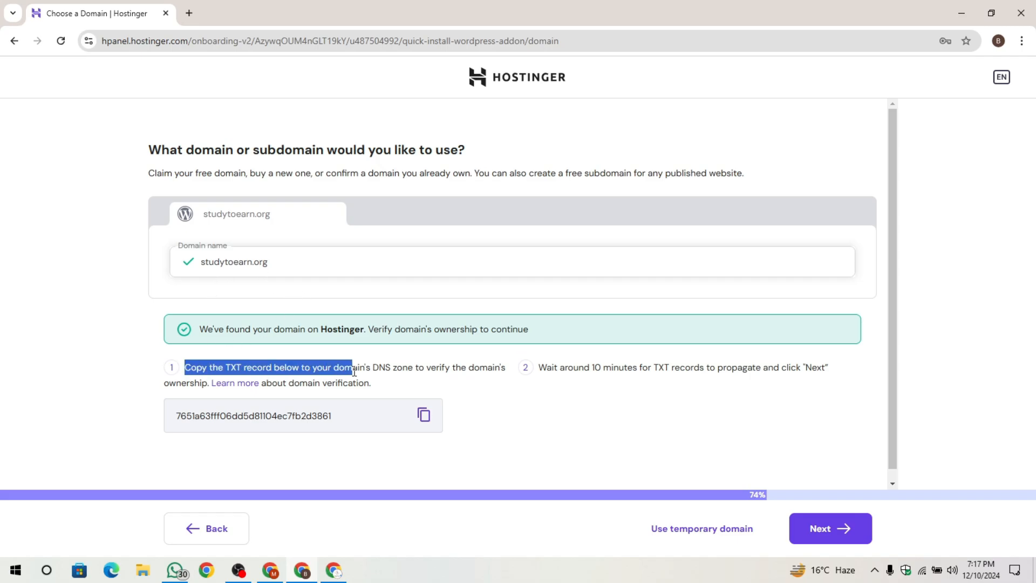
{"action": "left_click", "coordinate": [424, 415]}
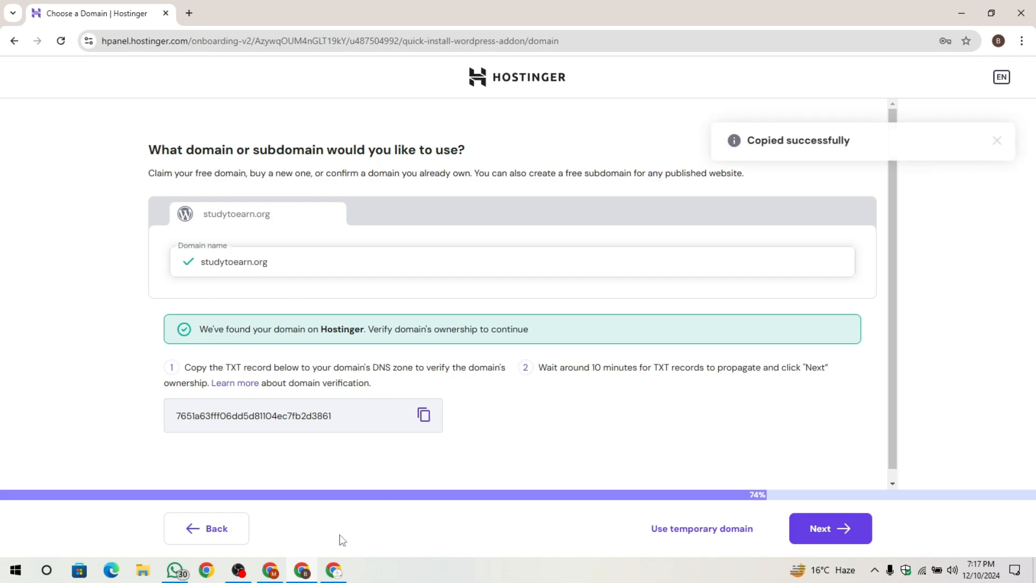
- Switch to the browser window of the account that owns studytoearn.org and open that domain's DNS and nameserver settings
{"action": "left_click", "coordinate": [267, 571]}
{"action": "left_click", "coordinate": [263, 339]}
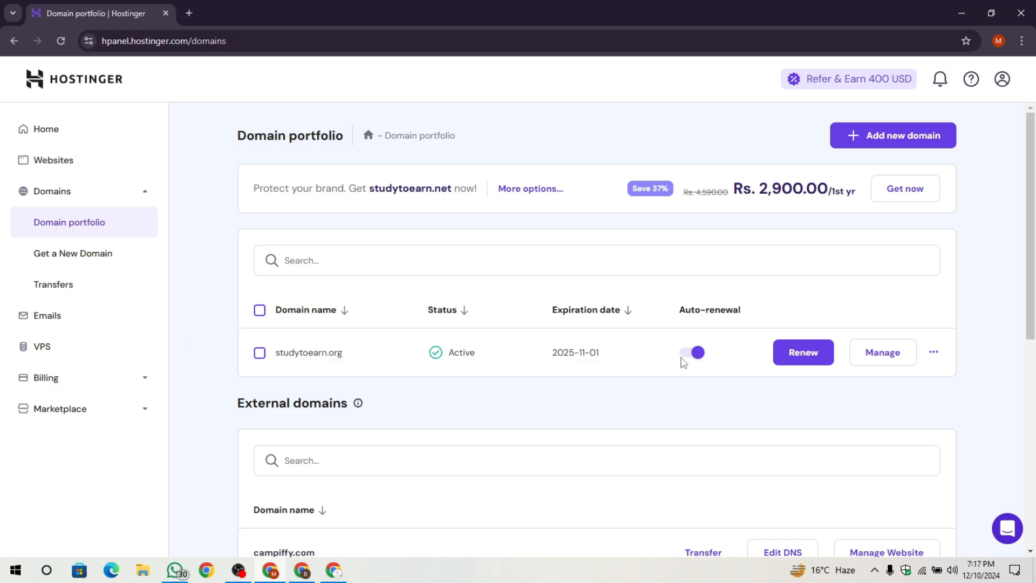
{"action": "left_click", "coordinate": [885, 356]}
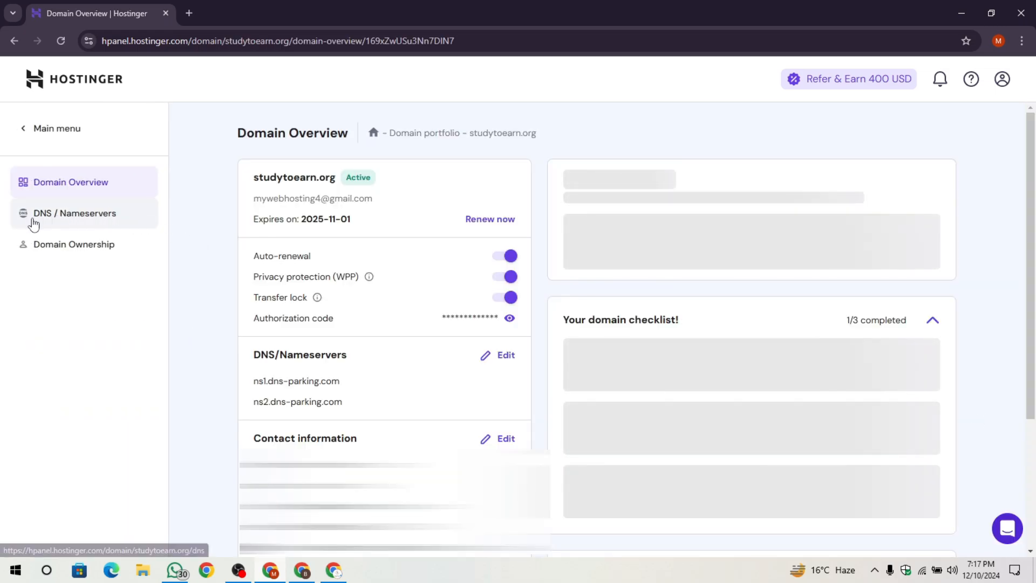
{"action": "left_click", "coordinate": [102, 225]}
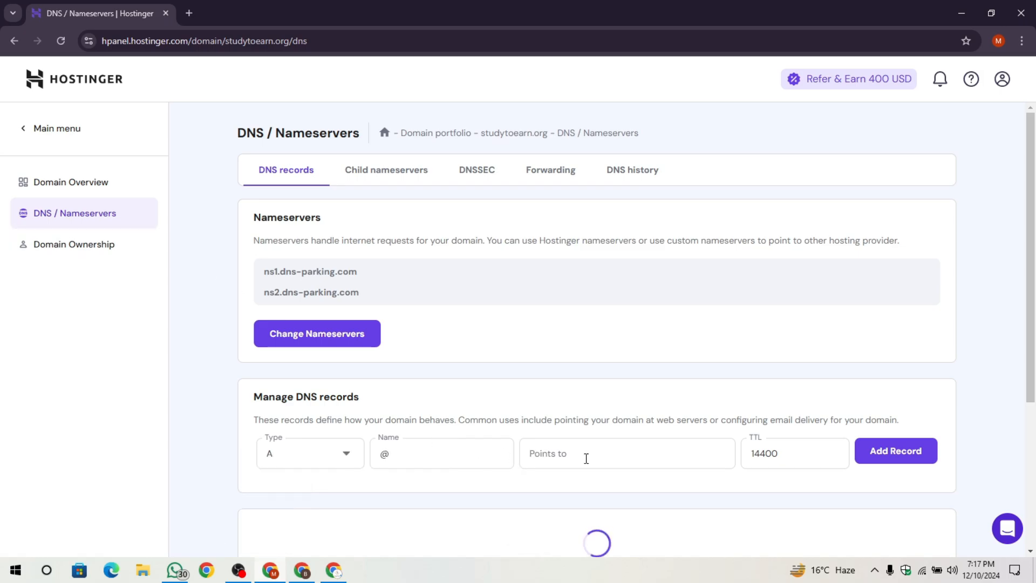
- Add a TXT DNS record named @ with the copied verification value to studytoearn.org
{"action": "scroll", "coordinate": [701, 432], "scroll_direction": "down", "scroll_amount": 5}
{"action": "scroll", "coordinate": [539, 410], "scroll_direction": "up", "scroll_amount": 3}
{"action": "left_click", "coordinate": [310, 302]}
{"action": "scroll", "coordinate": [306, 458], "scroll_direction": "down", "scroll_amount": 1}
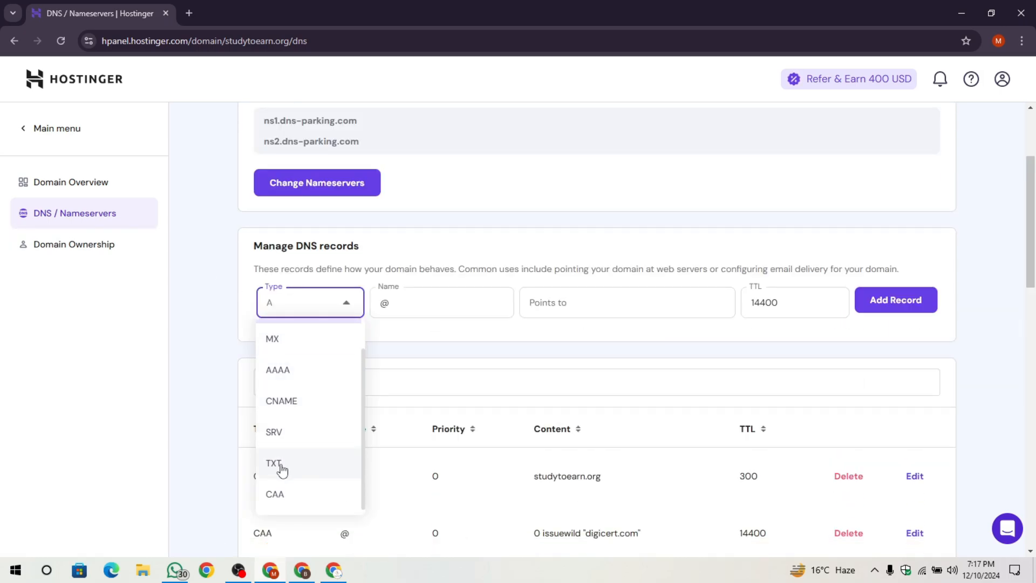
{"action": "left_click", "coordinate": [282, 463]}
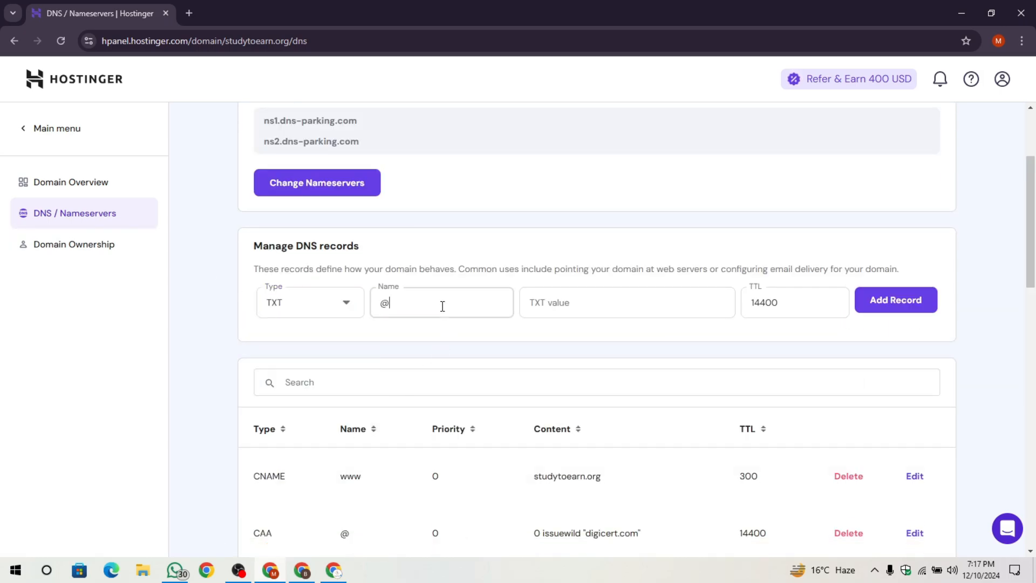
{"action": "double_click", "coordinate": [441, 303]}
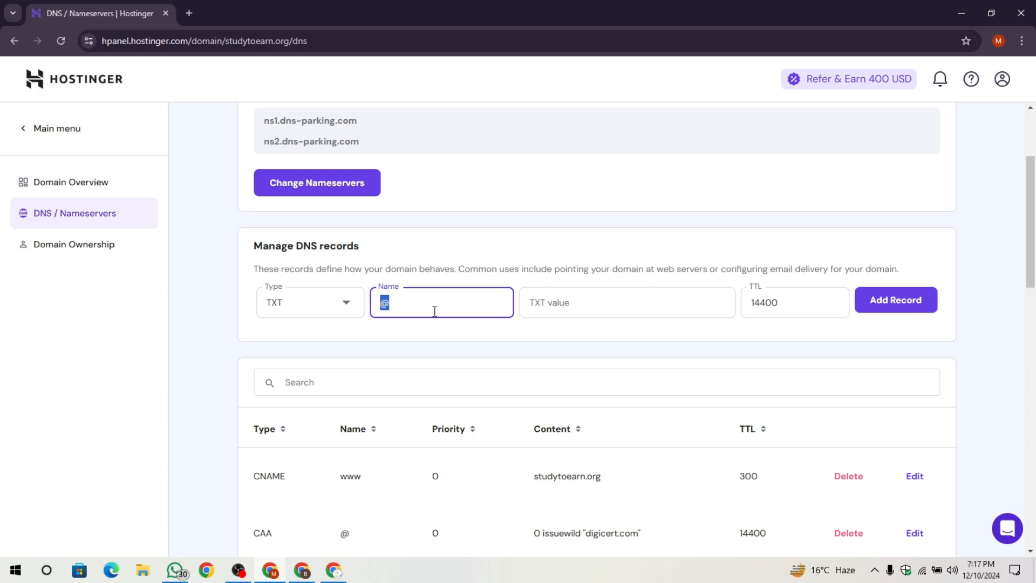
{"action": "left_click", "coordinate": [434, 312]}
{"action": "left_click", "coordinate": [599, 308]}
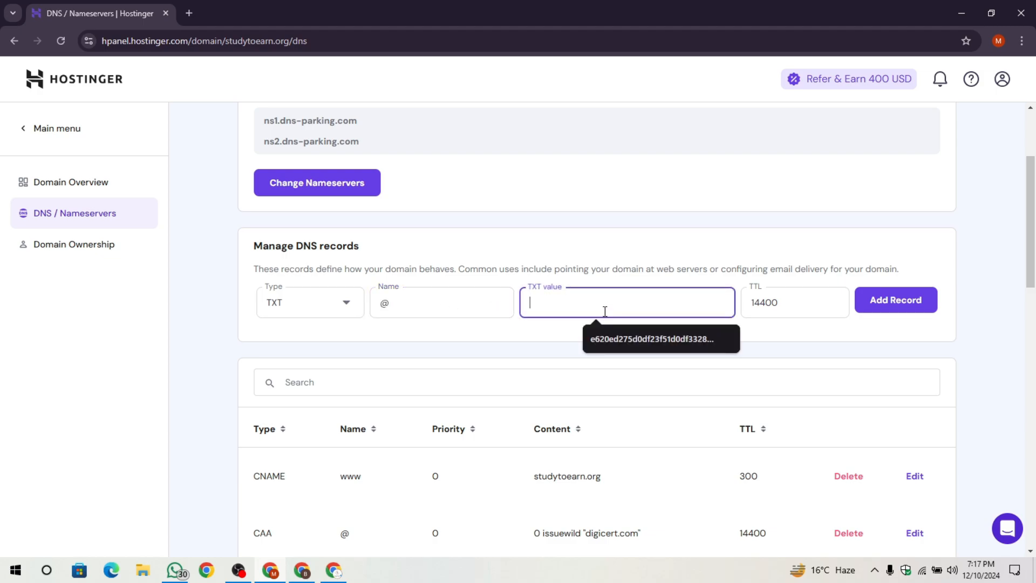
{"action": "key", "text": "ctrl+v"}
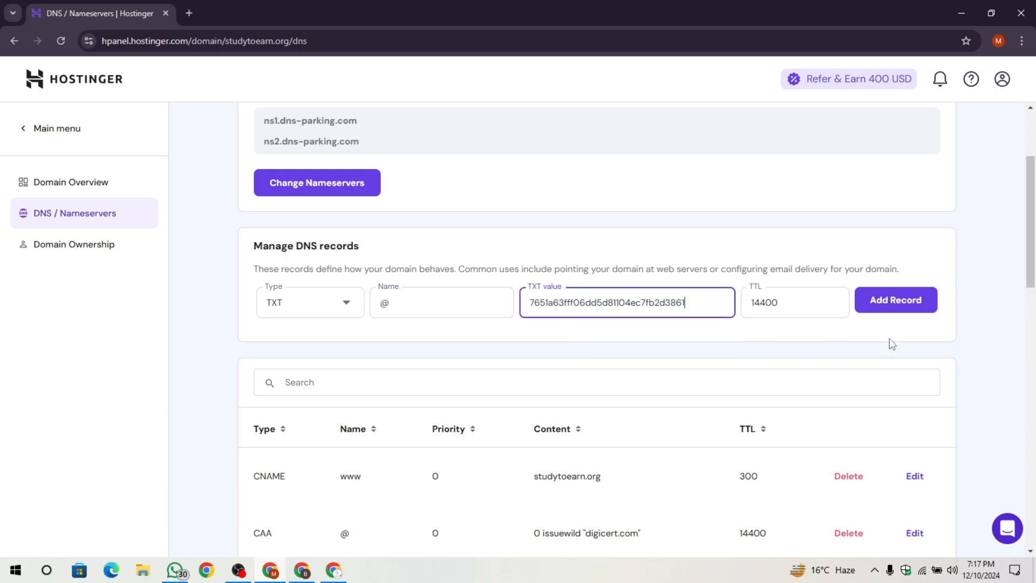
{"action": "left_click", "coordinate": [911, 308]}
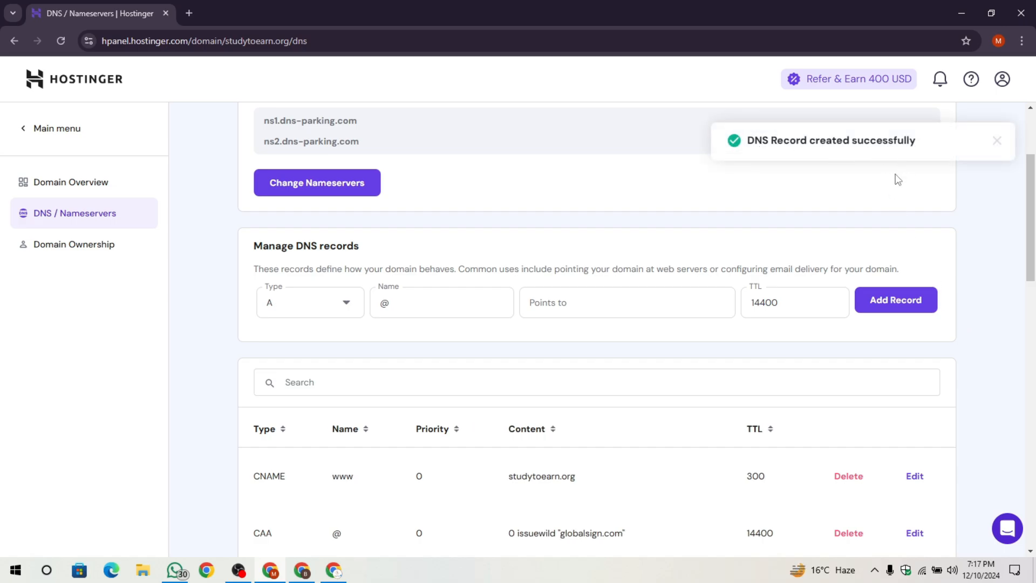
- Check the DNS records list for the new TXT record and its content
{"action": "scroll", "coordinate": [690, 275], "scroll_direction": "down", "scroll_amount": 3}
{"action": "scroll", "coordinate": [498, 313], "scroll_direction": "down", "scroll_amount": 10}
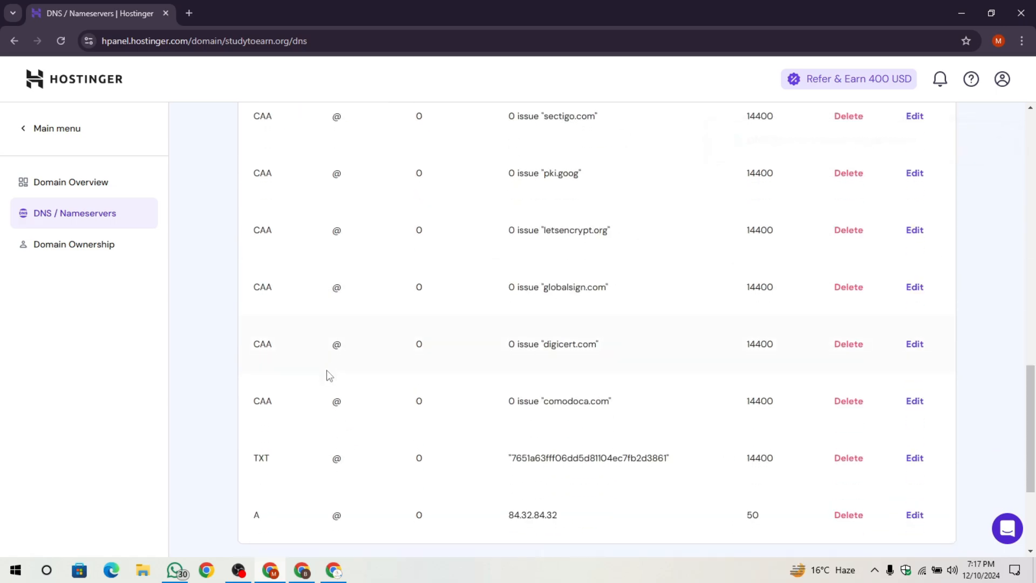
{"action": "scroll", "coordinate": [306, 380], "scroll_direction": "up", "scroll_amount": 3}
{"action": "left_click_drag", "start_coordinate": [699, 417], "coordinate": [484, 421]}
{"action": "left_click", "coordinate": [475, 407]}
{"action": "scroll", "coordinate": [467, 394], "scroll_direction": "up", "scroll_amount": 10}
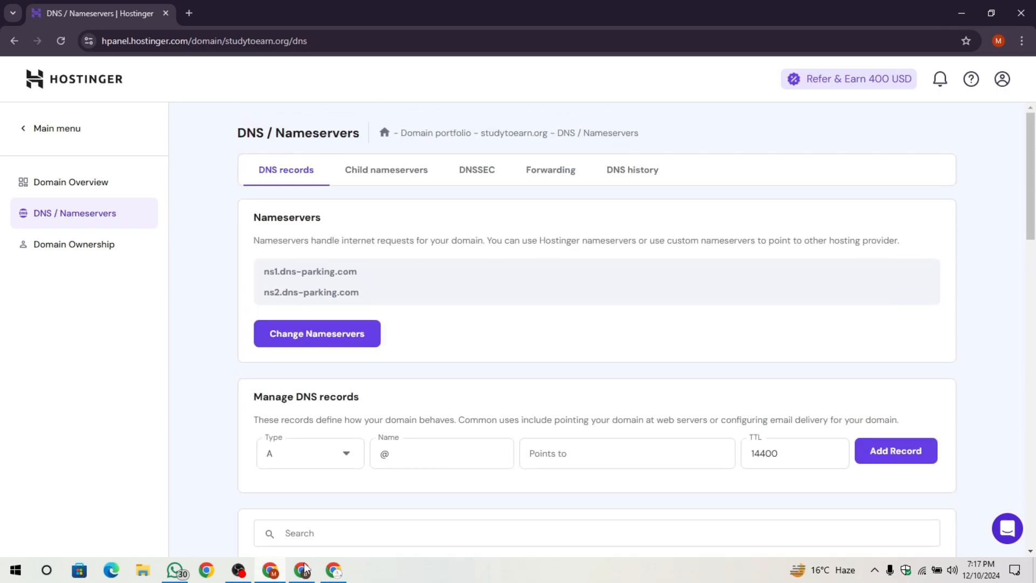
- Return to the website setup window and submit studytoearn.org for ownership verification, retrying the check once
{"action": "left_click", "coordinate": [291, 576]}
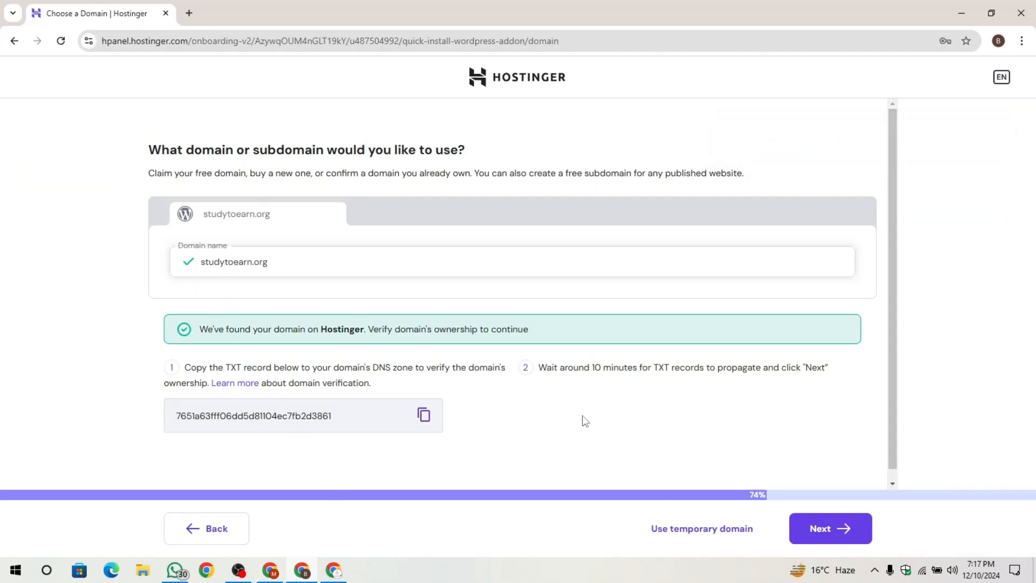
{"action": "scroll", "coordinate": [582, 419], "scroll_direction": "down", "scroll_amount": 1}
{"action": "scroll", "coordinate": [761, 496], "scroll_direction": "up", "scroll_amount": 1}
{"action": "left_click", "coordinate": [826, 529]}
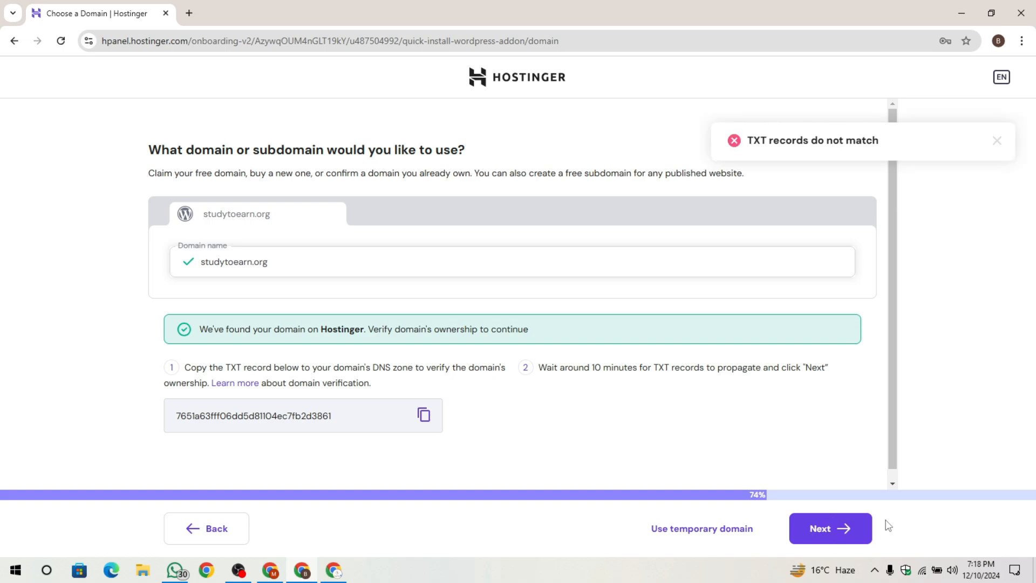
{"action": "left_click_drag", "start_coordinate": [748, 141], "coordinate": [890, 149]}
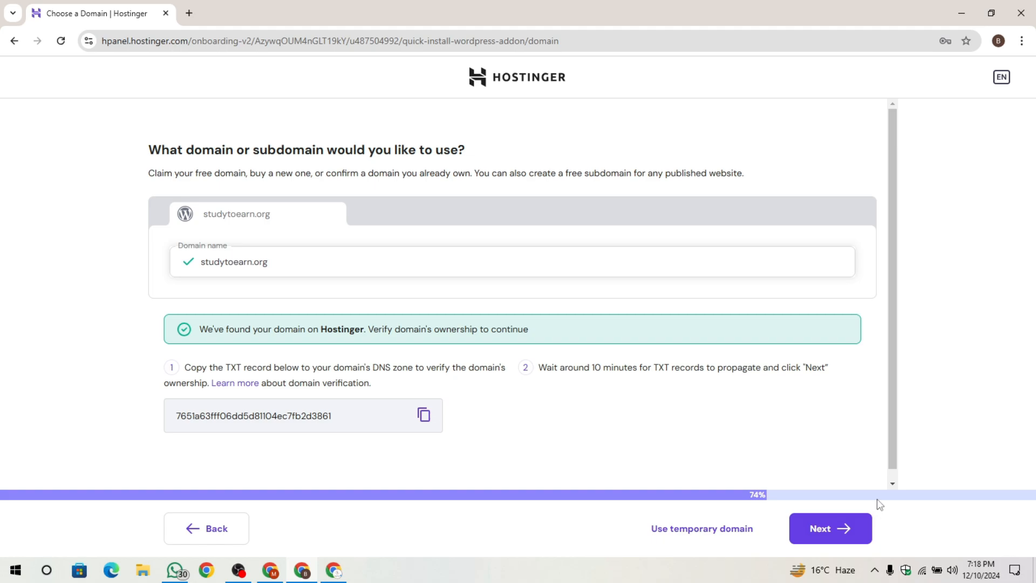
{"action": "left_click", "coordinate": [845, 532]}
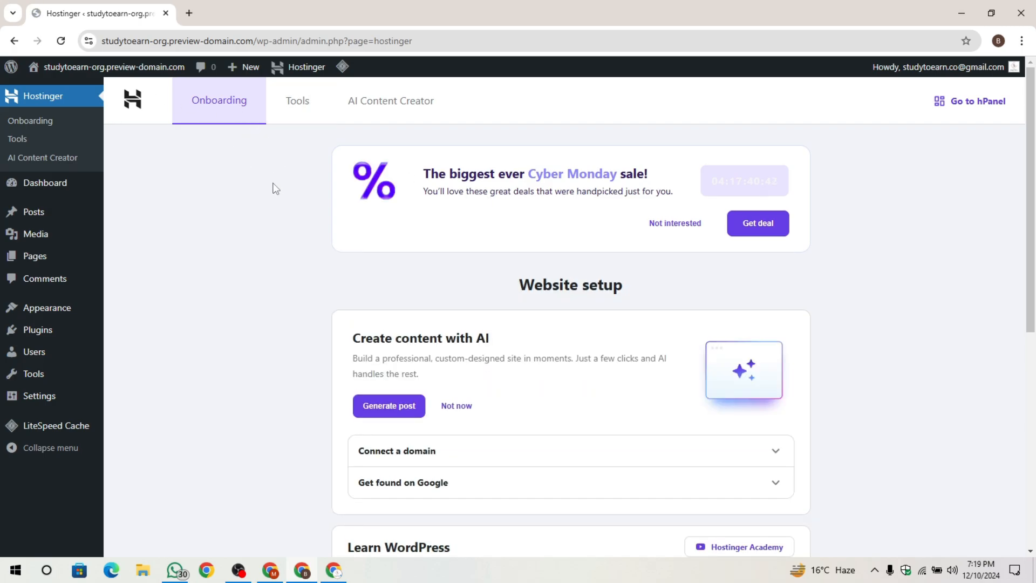
- Look over the WordPress admin onboarding page, go back to the studytoearn.org dashboard in hPanel, and review it
{"action": "scroll", "coordinate": [279, 202], "scroll_direction": "down", "scroll_amount": 3}
{"action": "scroll", "coordinate": [278, 203], "scroll_direction": "up", "scroll_amount": 3}
{"action": "scroll", "coordinate": [301, 247], "scroll_direction": "down", "scroll_amount": 8}
{"action": "scroll", "coordinate": [301, 292], "scroll_direction": "up", "scroll_amount": 8}
{"action": "left_click", "coordinate": [14, 41]}
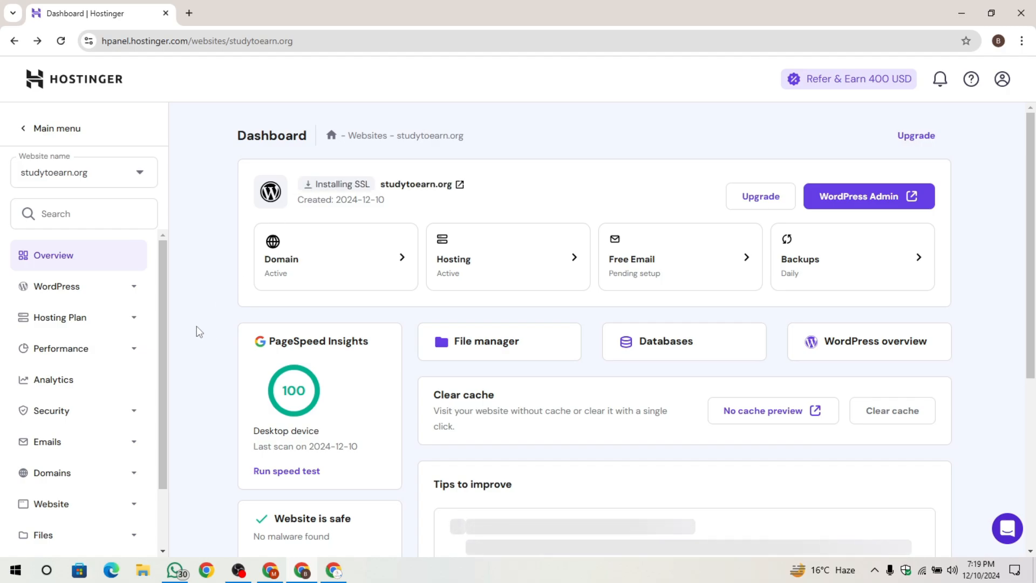
{"action": "scroll", "coordinate": [244, 325], "scroll_direction": "down", "scroll_amount": 5}
{"action": "scroll", "coordinate": [254, 347], "scroll_direction": "up", "scroll_amount": 5}
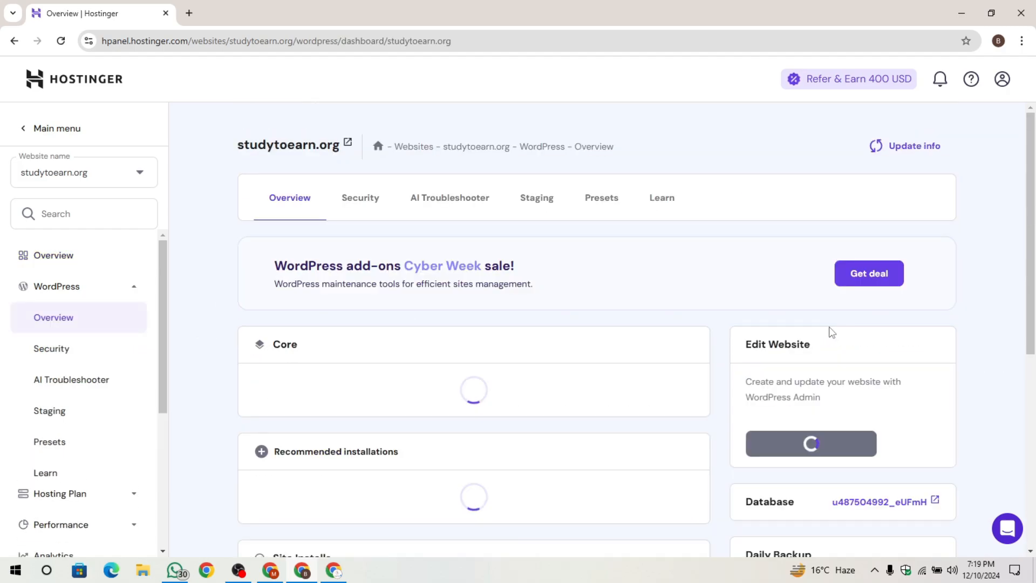
- Review the WordPress overview page of studytoearn.org in hPanel, including the SSL certificate status under Speed & Security
{"action": "scroll", "coordinate": [275, 296], "scroll_direction": "down", "scroll_amount": 5}
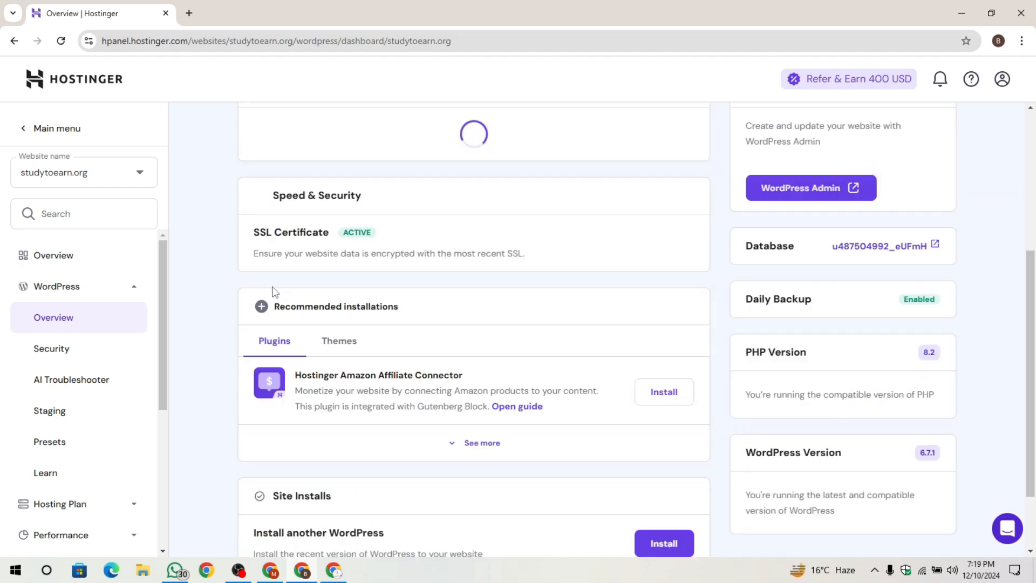
{"action": "scroll", "coordinate": [239, 283], "scroll_direction": "up", "scroll_amount": 3}
{"action": "scroll", "coordinate": [367, 385], "scroll_direction": "down", "scroll_amount": 5}
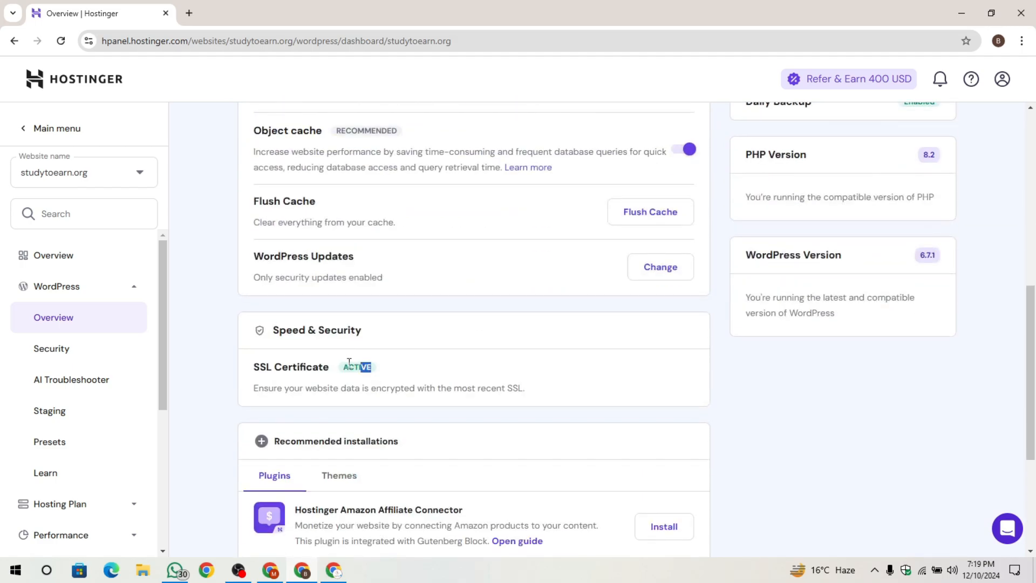
{"action": "left_click", "coordinate": [234, 357]}
{"action": "scroll", "coordinate": [226, 351], "scroll_direction": "up", "scroll_amount": 10}
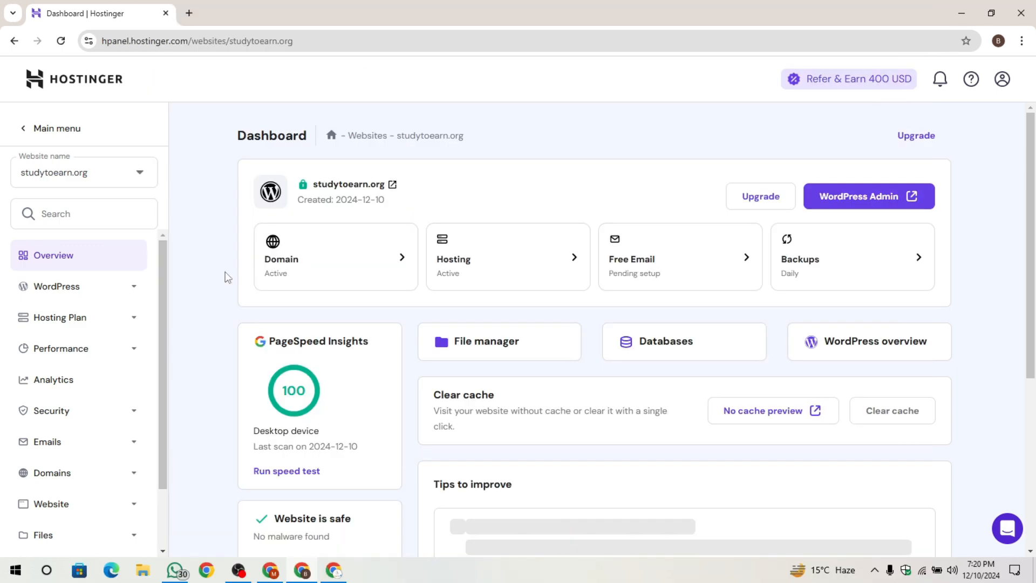
- Open the live studytoearn.org website from the hPanel dashboard and look over its home page
{"action": "left_click", "coordinate": [370, 185]}
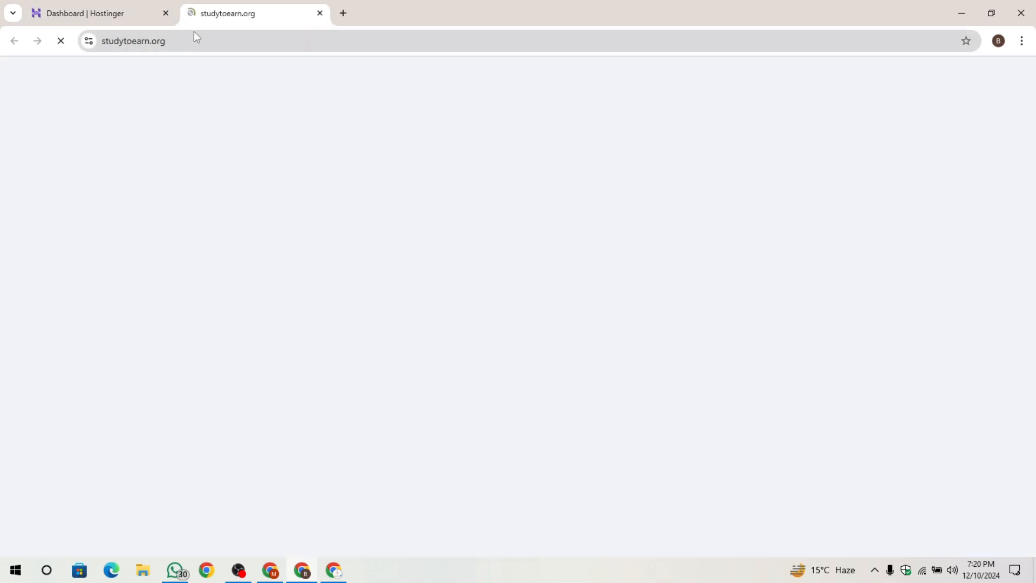
{"action": "scroll", "coordinate": [429, 300], "scroll_direction": "down", "scroll_amount": 3}
{"action": "scroll", "coordinate": [438, 316], "scroll_direction": "up", "scroll_amount": 3}
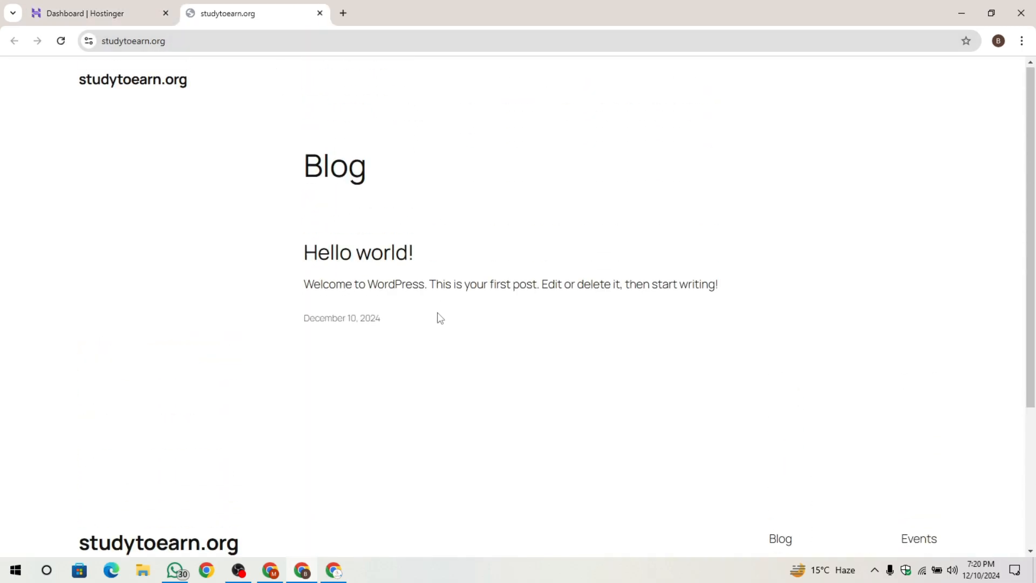
{"action": "scroll", "coordinate": [511, 335], "scroll_direction": "down", "scroll_amount": 3}
{"action": "scroll", "coordinate": [297, 269], "scroll_direction": "up", "scroll_amount": 3}
{"action": "left_click", "coordinate": [234, 36]}
{"action": "left_click", "coordinate": [470, 46]}
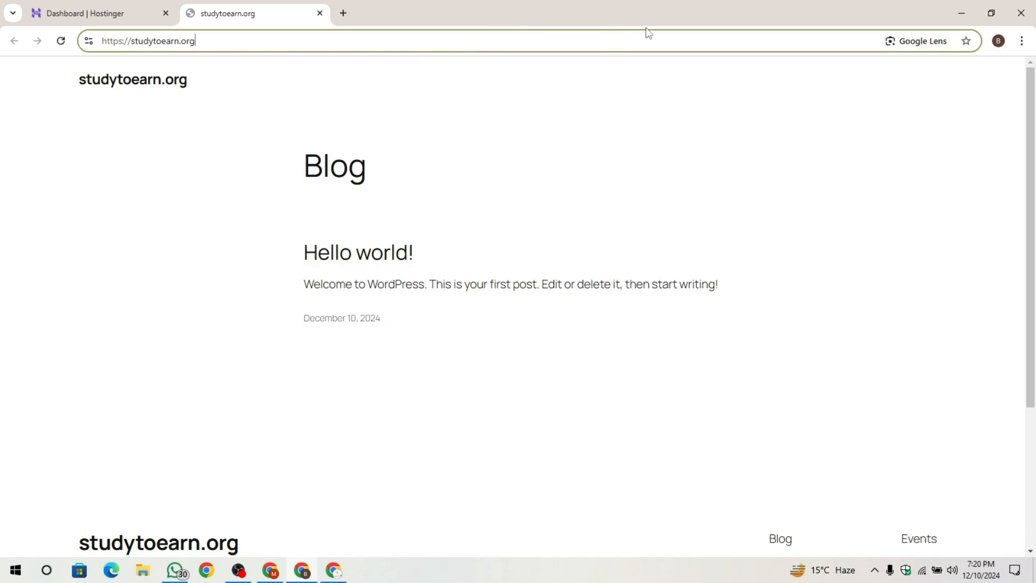
{"action": "type", "text": "/"}
{"action": "type", "text": "wp-admin"}
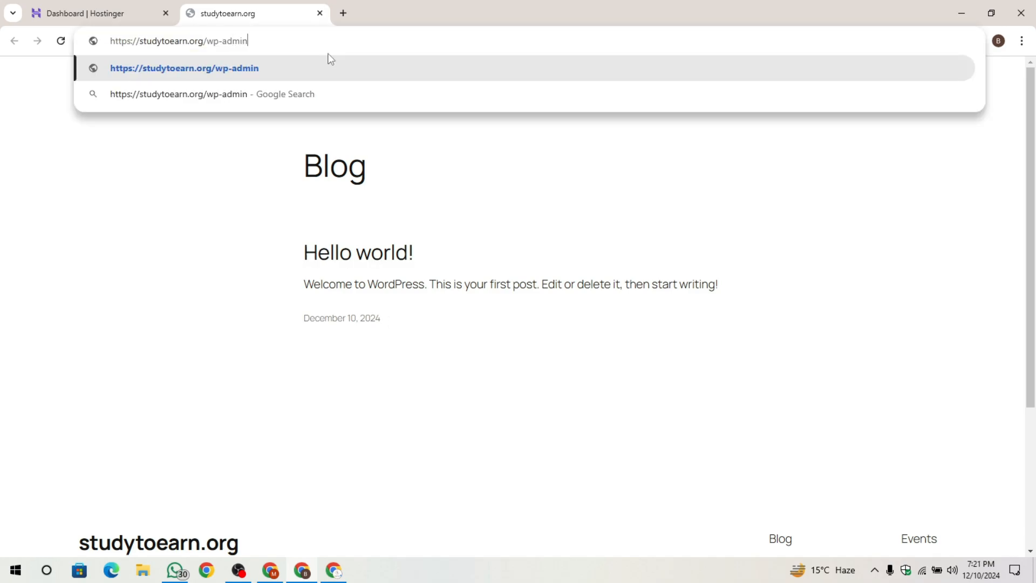
{"action": "key", "text": "Return"}
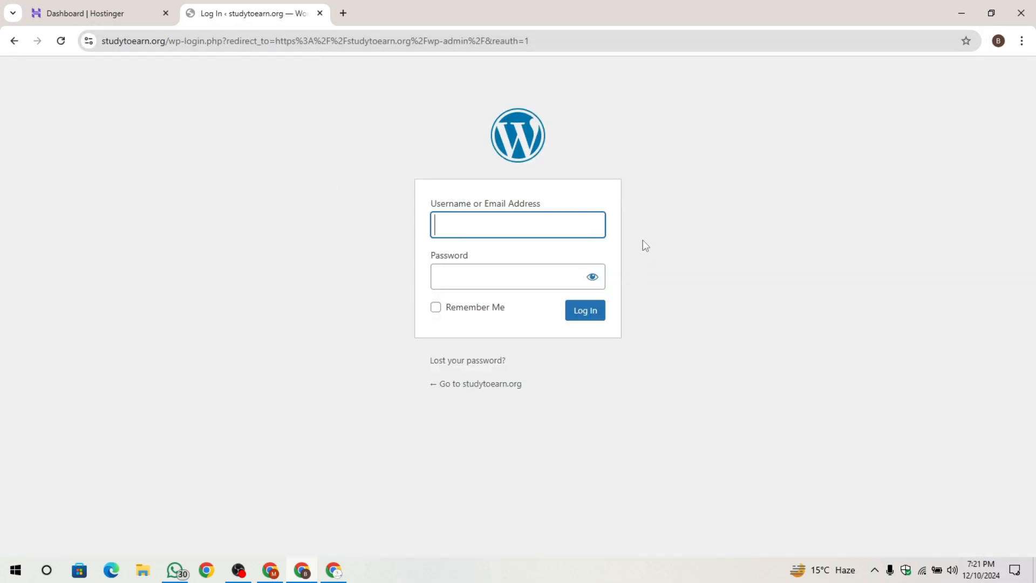
- Log in to WordPress with the account's email address and password, and save the login in the browser
{"action": "left_click", "coordinate": [467, 227]}
{"action": "left_click", "coordinate": [482, 223]}
{"action": "left_click", "coordinate": [436, 314]}
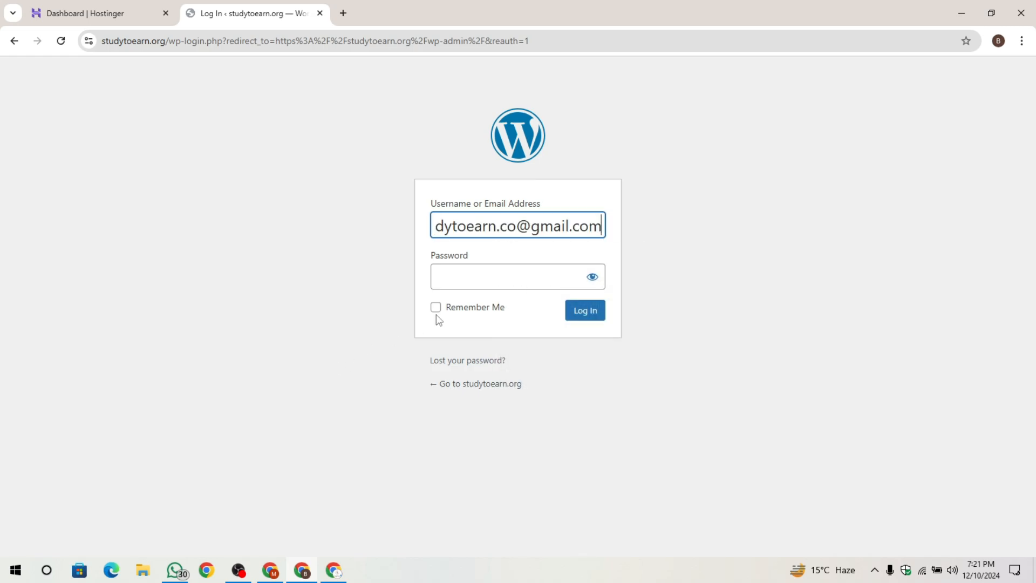
{"action": "left_click", "coordinate": [540, 287]}
{"action": "type", "text": "*****"}
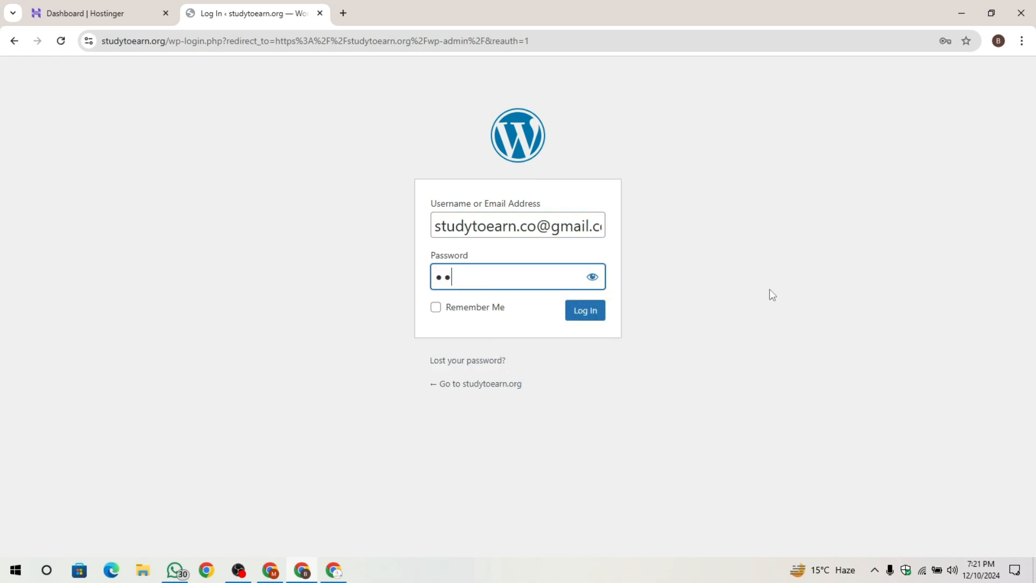
{"action": "key", "text": "Return"}
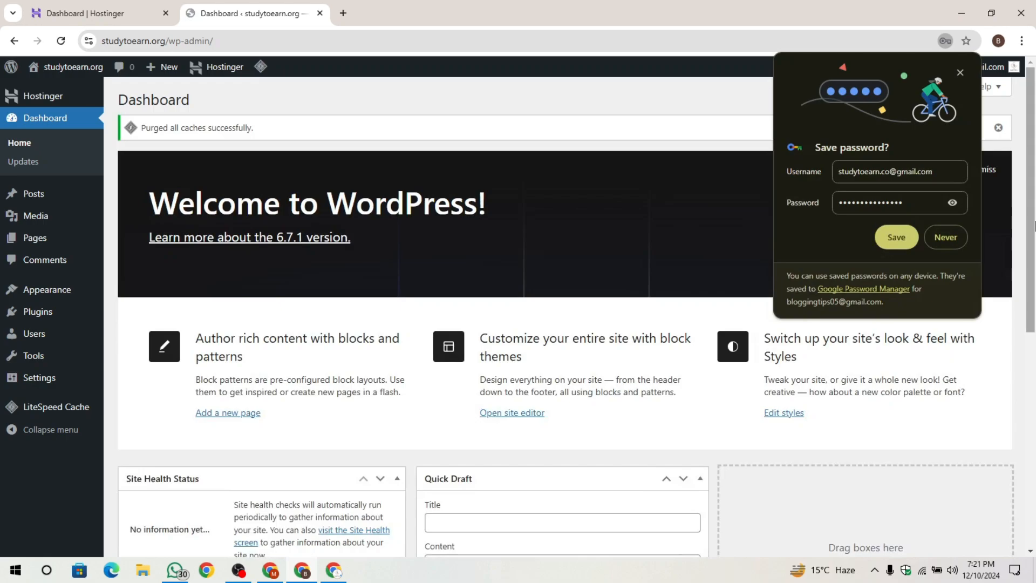
{"action": "left_click", "coordinate": [897, 237]}
{"action": "left_click", "coordinate": [830, 308]}
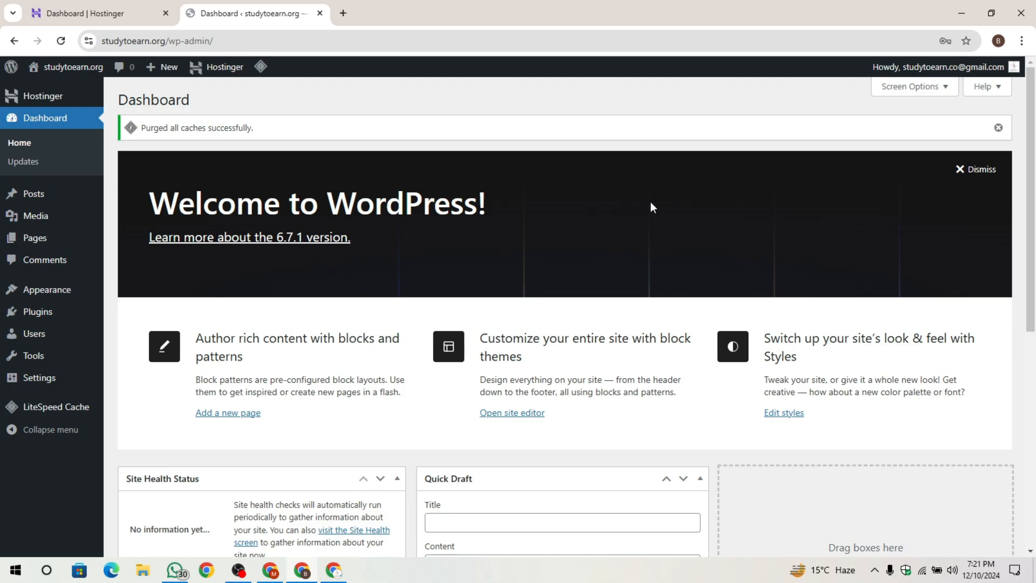
- Minimize both browser windows to show the desktop
{"action": "left_click", "coordinate": [965, 11]}
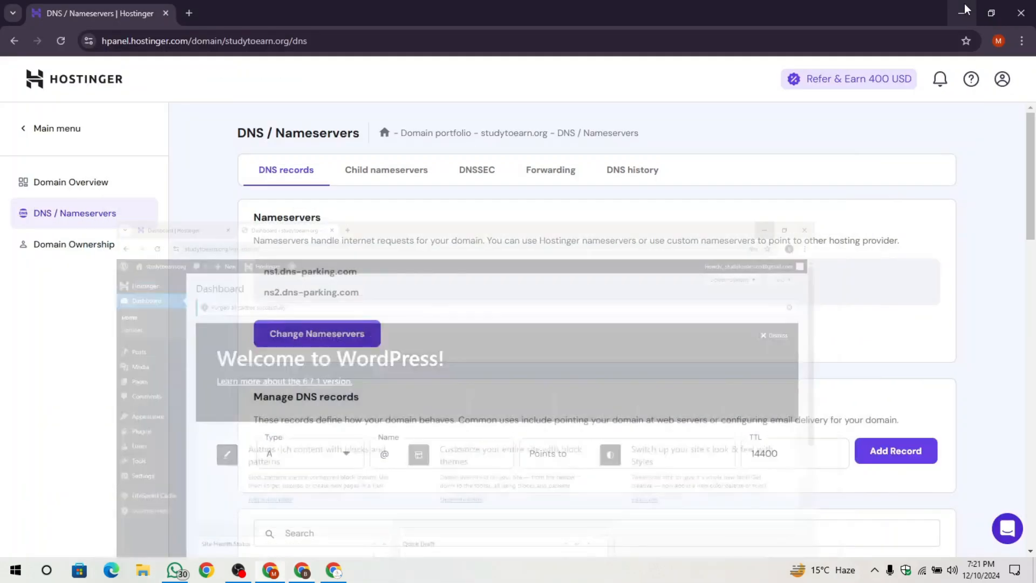
{"action": "left_click", "coordinate": [965, 11]}
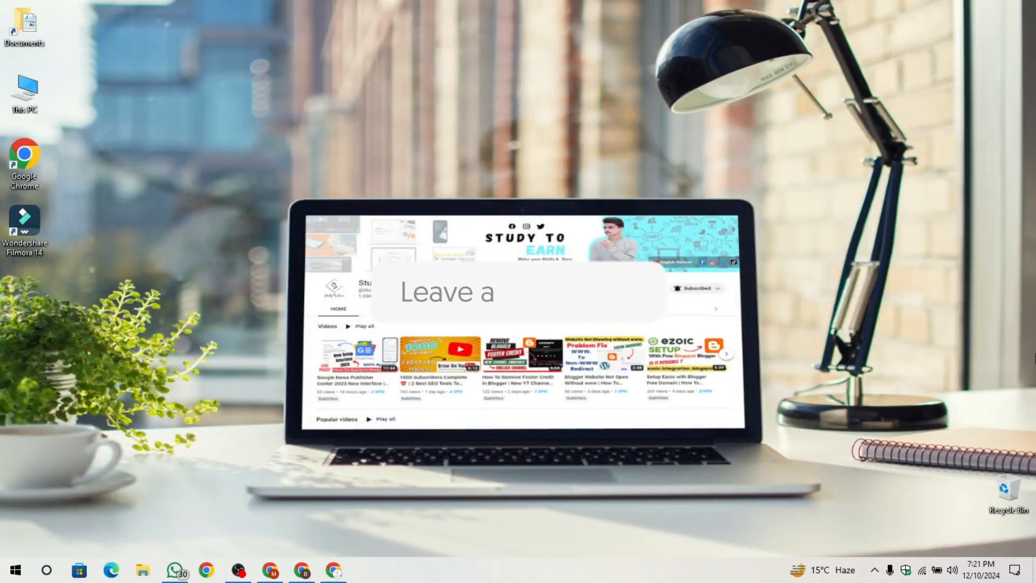